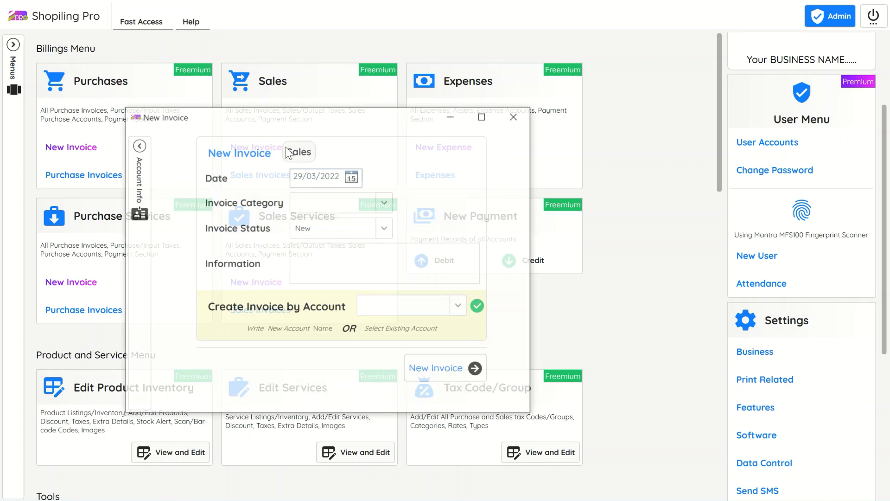
Step: Create a new sales invoice for the existing account CustomerName2, confirming the existing-account prompt
{"action": "left_click_drag", "start_coordinate": [338, 113], "coordinate": [446, 122]}
{"action": "left_click", "coordinate": [477, 307]}
{"action": "type", "text": "CustomerName2"}
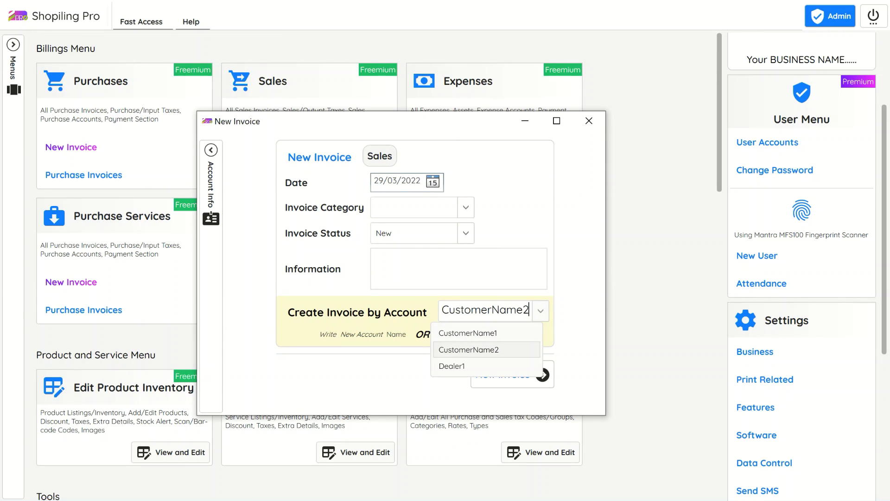
{"action": "left_click", "coordinate": [371, 316]}
{"action": "left_click", "coordinate": [524, 368]}
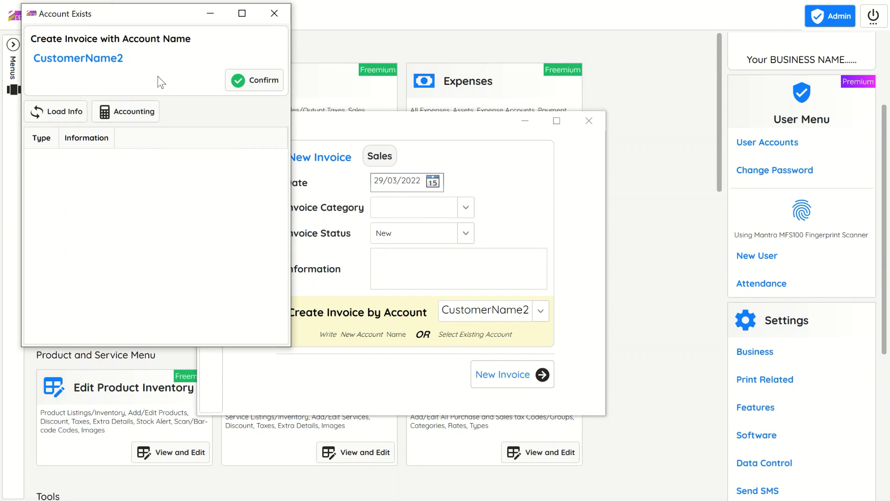
{"action": "left_click", "coordinate": [244, 85]}
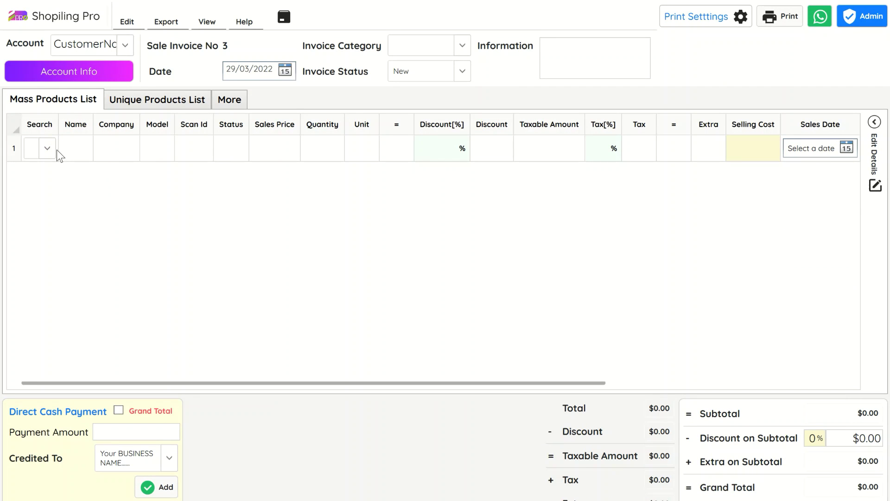
{"action": "left_click", "coordinate": [124, 108]}
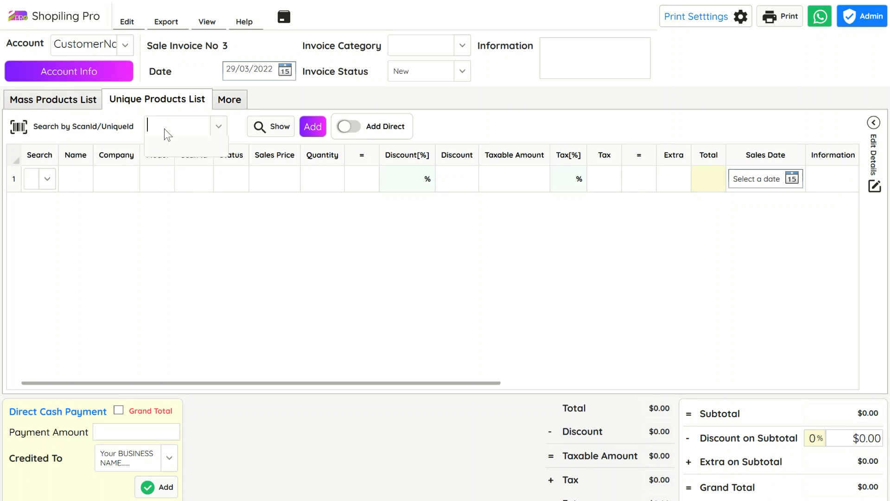
{"action": "left_click", "coordinate": [83, 107]}
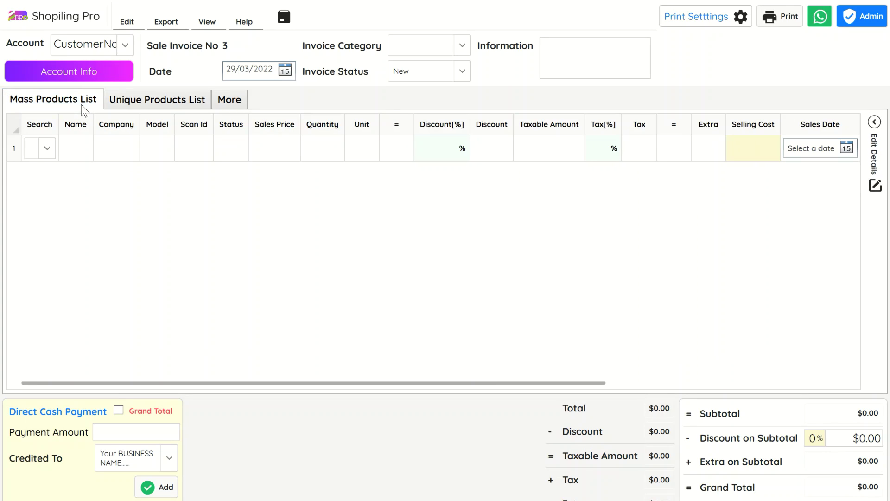
Step: Add Amul.15lit.Oil as the first invoice line with quantity 2
{"action": "left_click", "coordinate": [42, 149]}
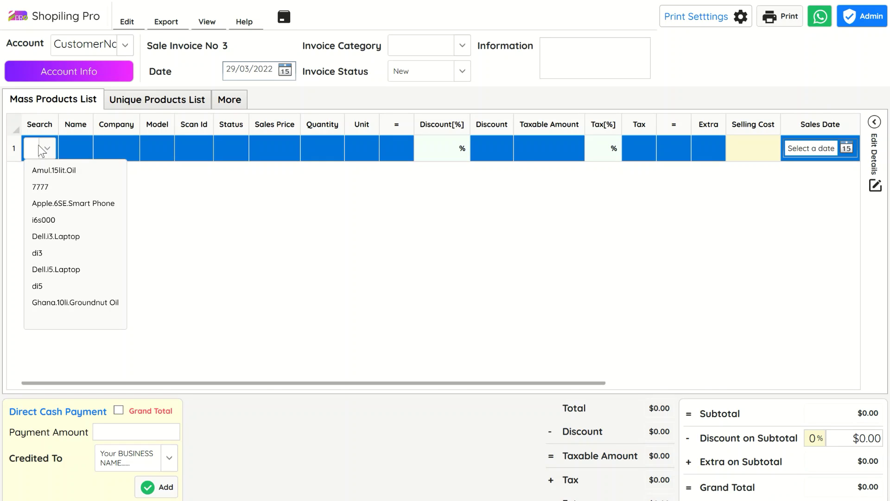
{"action": "type", "text": "Amul.15lit.Oil"}
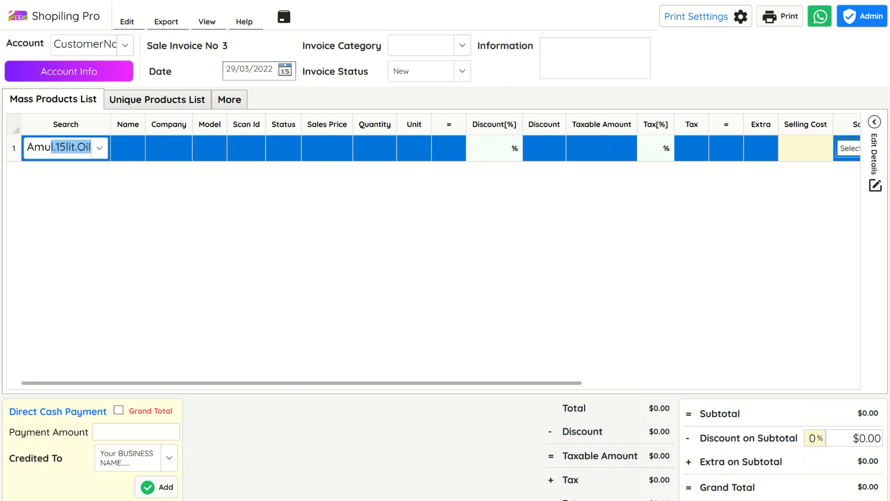
{"action": "key", "text": "Return"}
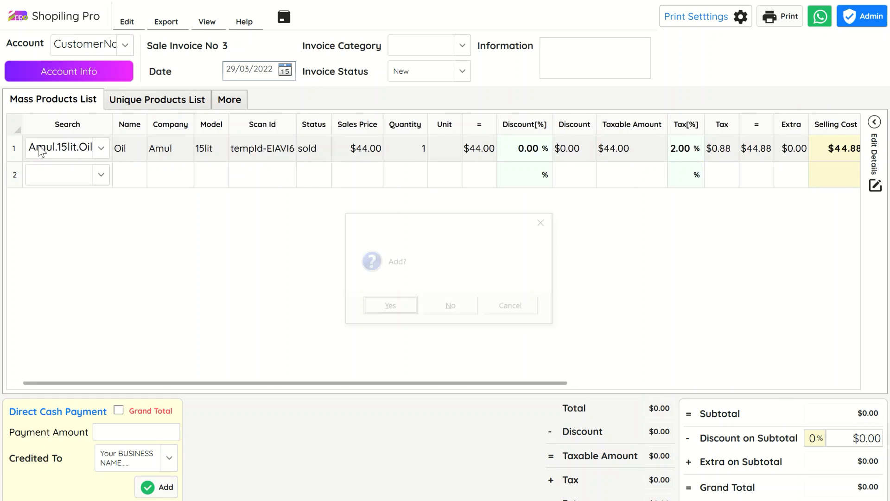
{"action": "key", "text": "Return"}
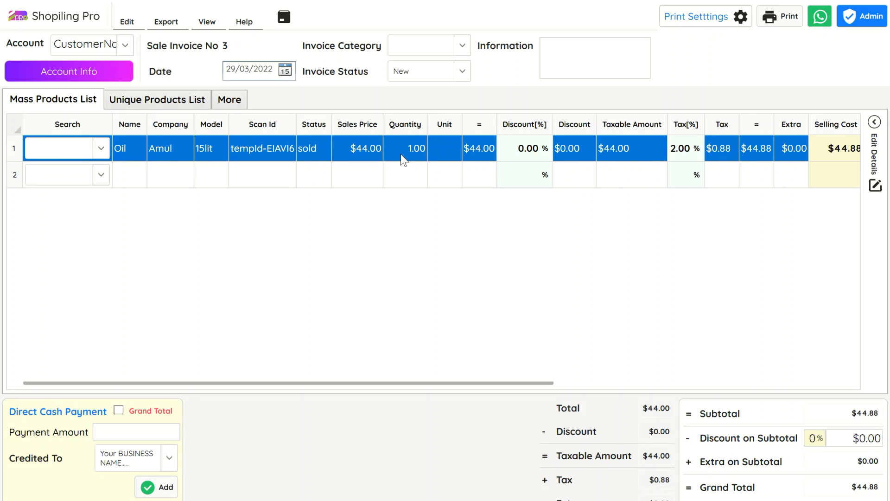
{"action": "type", "text": "2"}
{"action": "key", "text": "Return"}
{"action": "key", "text": "Return"}
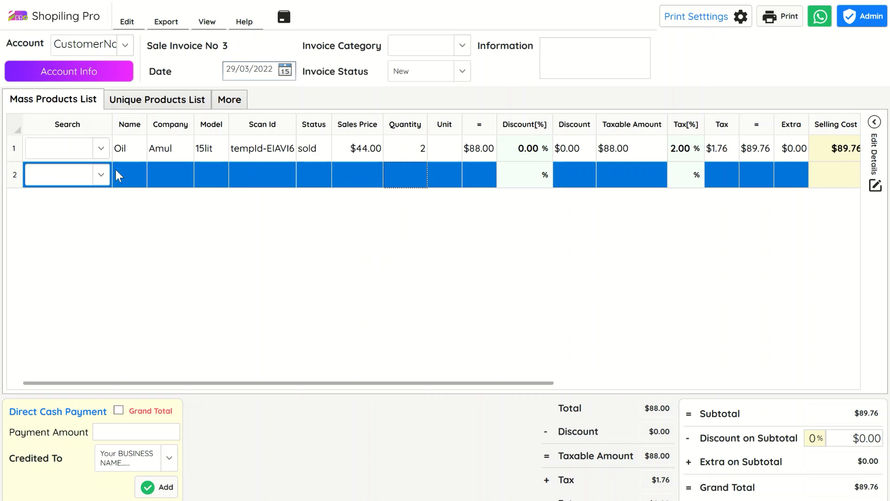
Step: Add Ghana.10li.Groundnut Oil as the second line with quantity 3
{"action": "left_click", "coordinate": [83, 174]}
{"action": "type", "text": "Gana"}
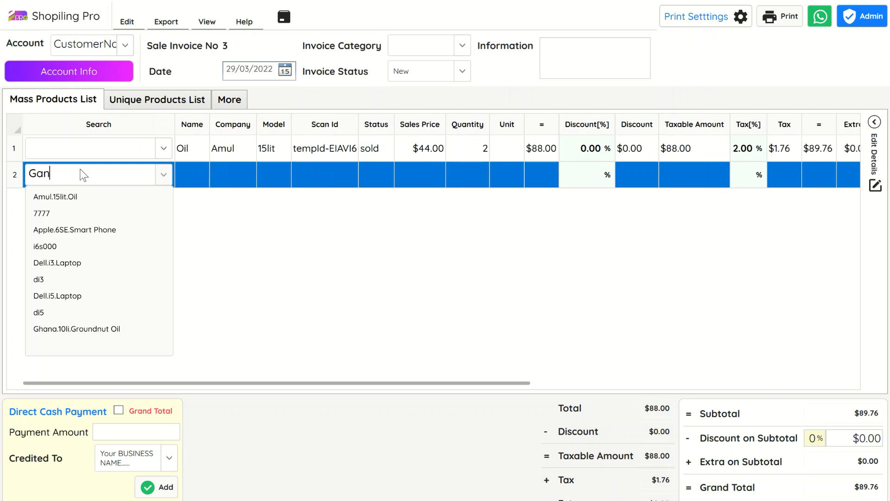
{"action": "key", "text": "BackSpace"}
{"action": "key", "text": "BackSpace"}
{"action": "key", "text": "BackSpace"}
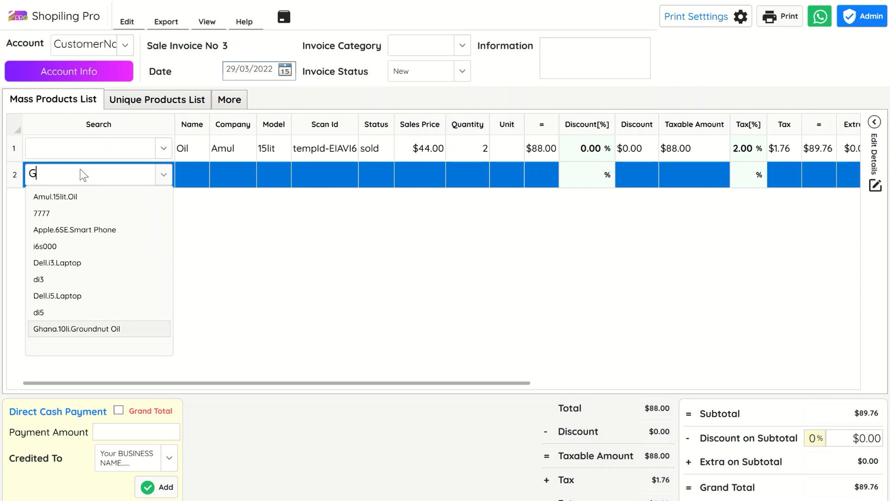
{"action": "key", "text": "BackSpace"}
{"action": "key", "text": "Down"}
{"action": "key", "text": "Return"}
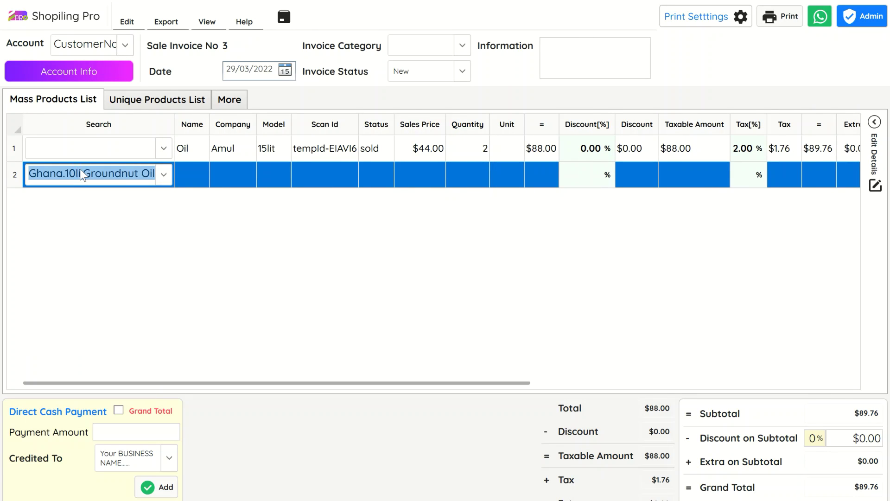
{"action": "key", "text": "Return"}
{"action": "key", "text": "Return"}
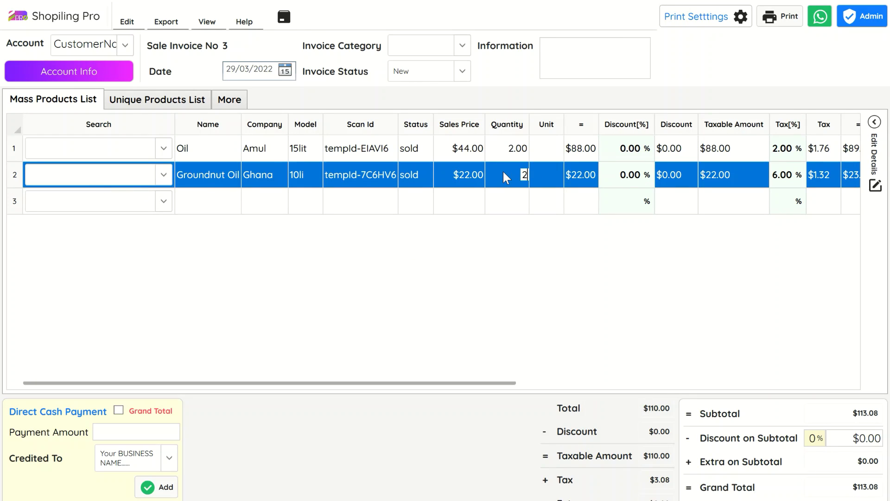
{"action": "type", "text": "3"}
{"action": "key", "text": "Return"}
{"action": "key", "text": "Return"}
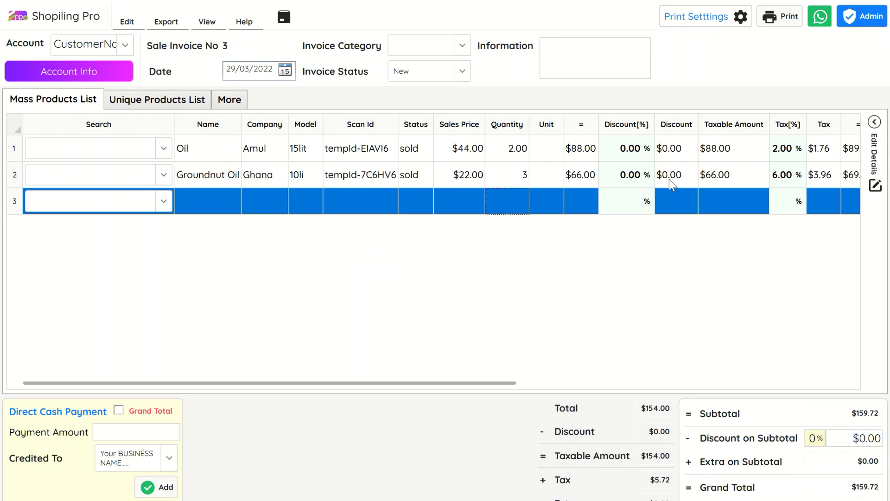
Step: Set Discount[%] to 2 on the Amul Oil line and 4 on the Groundnut Oil line
{"action": "left_click", "coordinate": [629, 151]}
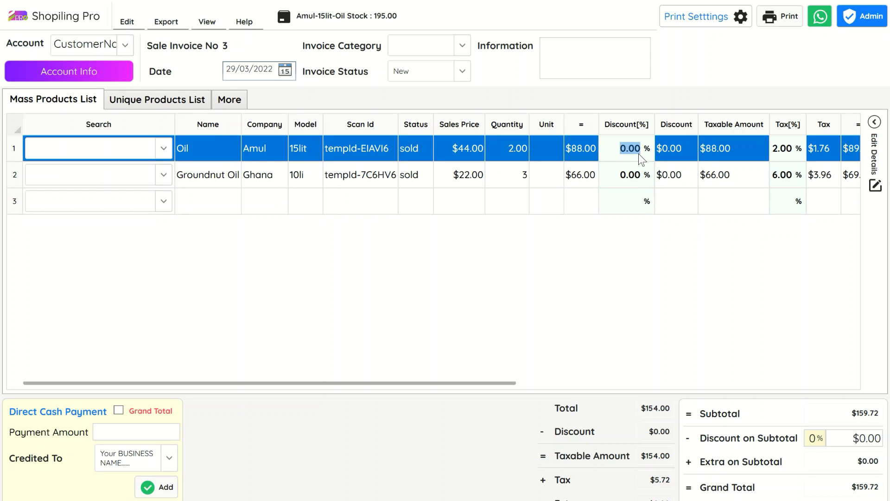
{"action": "type", "text": "2"}
{"action": "key", "text": "Return"}
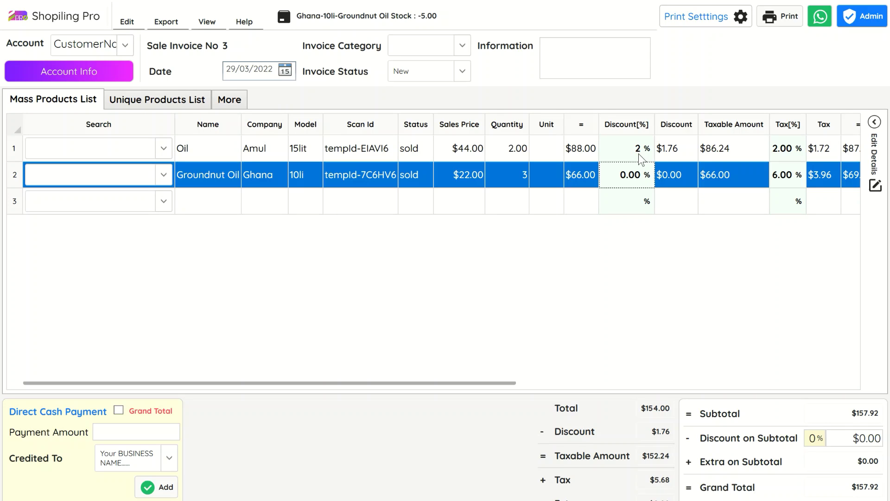
{"action": "left_click", "coordinate": [615, 175]}
{"action": "type", "text": "4"}
{"action": "key", "text": "Return"}
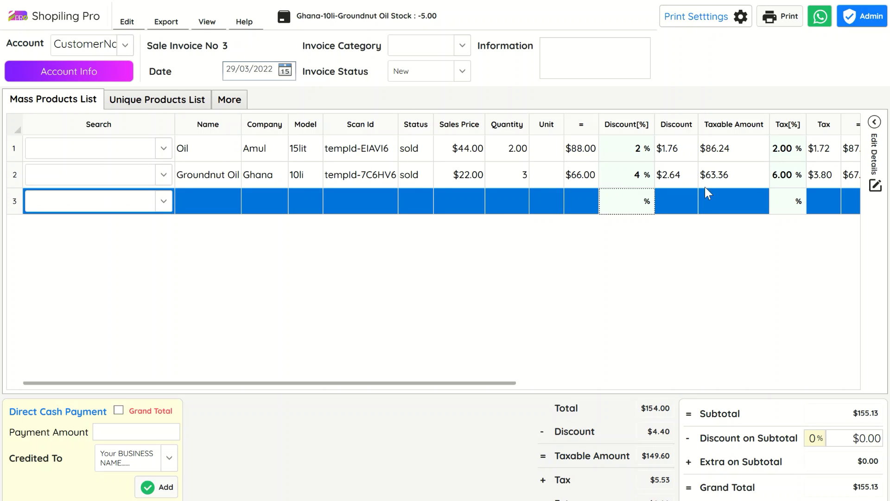
Step: Give the Amul Oil line the note 'Any info you like to print in invoic' and the Groundnut Oil line 'Warraty from 2 months'
{"action": "left_click_drag", "start_coordinate": [508, 383], "coordinate": [866, 378]}
{"action": "left_click", "coordinate": [554, 147]}
{"action": "left_click", "coordinate": [554, 146]}
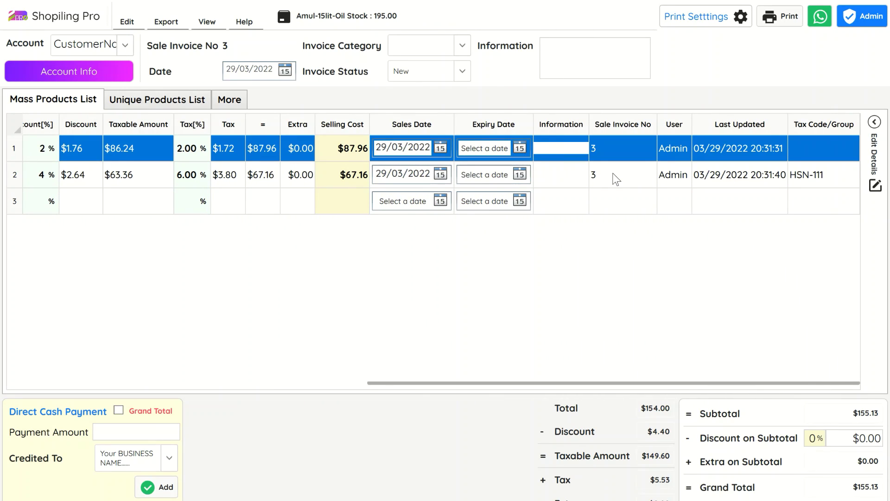
{"action": "type", "text": "Any info you like to print in invoic"}
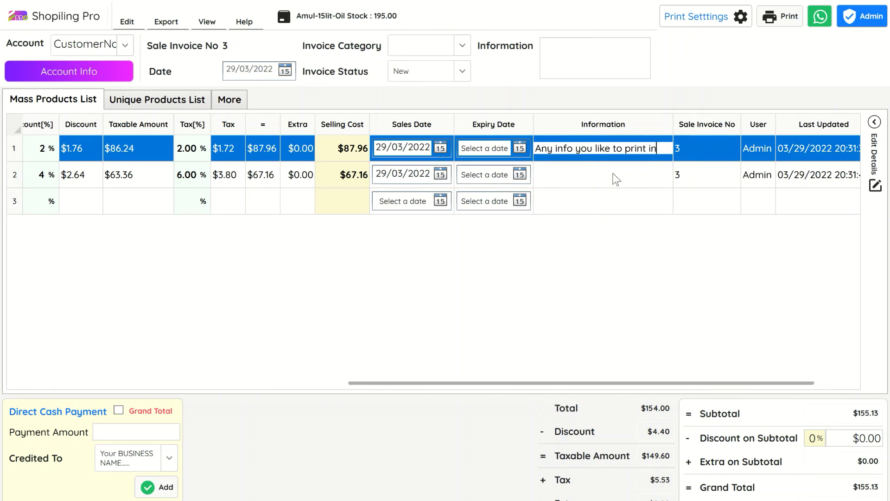
{"action": "left_click", "coordinate": [613, 173]}
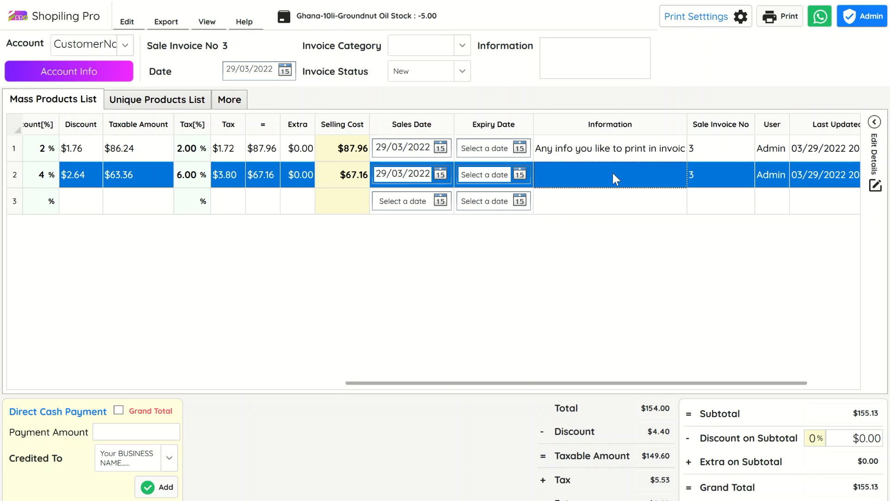
{"action": "left_click", "coordinate": [591, 173]}
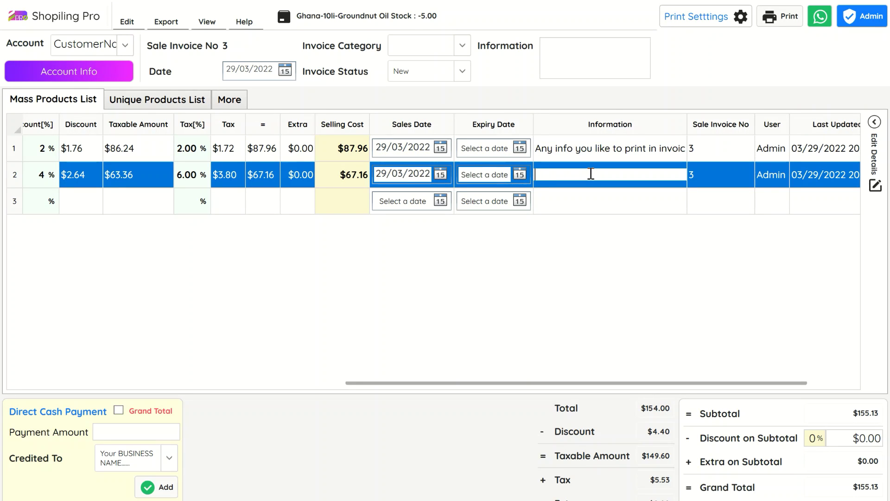
{"action": "type", "text": "Warraty from 2 months"}
{"action": "key", "text": "Return"}
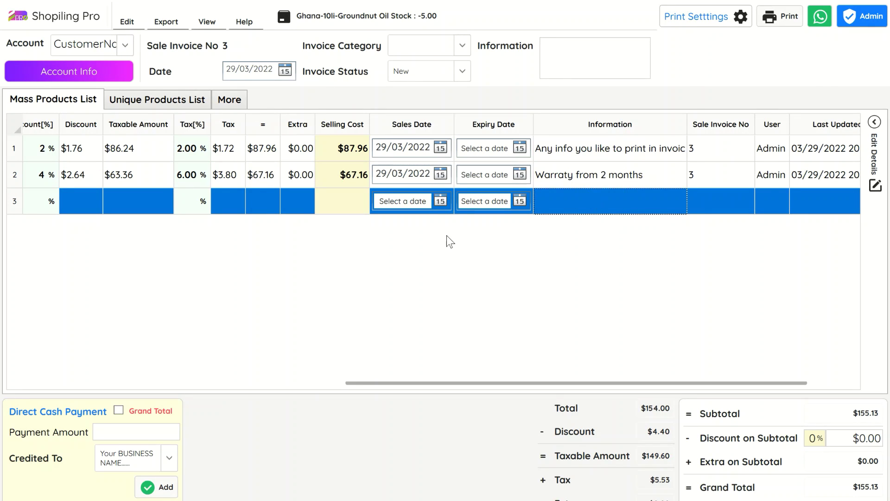
{"action": "left_click_drag", "start_coordinate": [641, 383], "coordinate": [365, 375]}
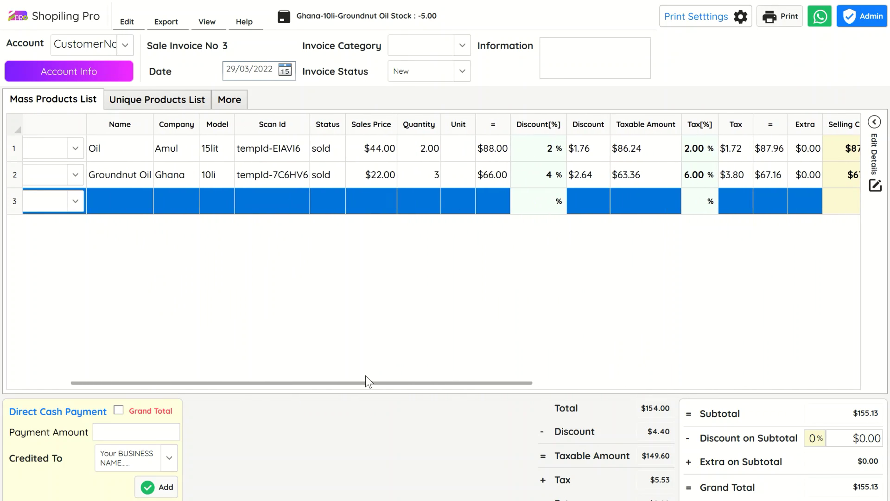
Step: Review the Groundnut Oil line's sales tax breakdown in its Edit Details panel
{"action": "left_click", "coordinate": [628, 182]}
{"action": "left_click", "coordinate": [879, 245]}
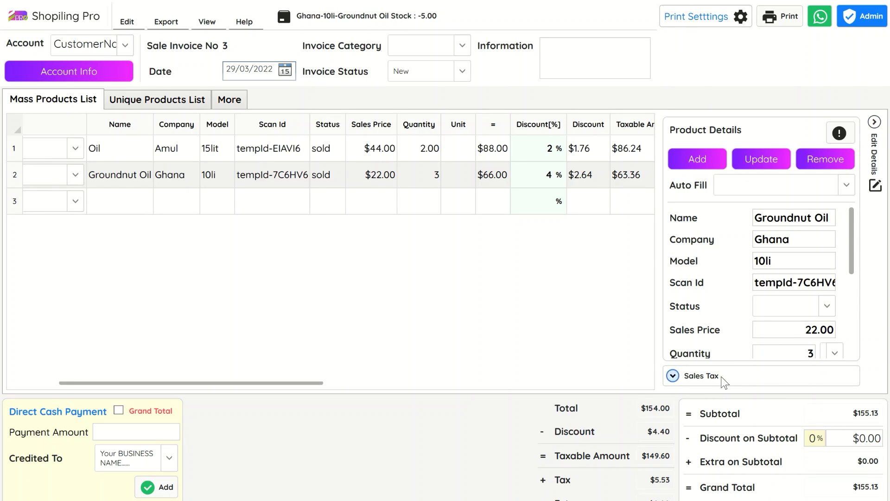
{"action": "left_click", "coordinate": [673, 375]}
{"action": "left_click", "coordinate": [879, 234]}
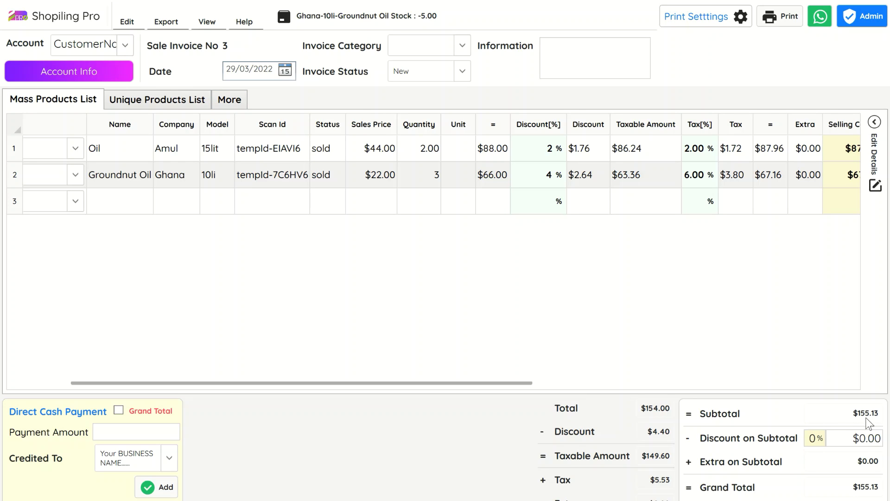
Step: Add $40 Delivery and $2 Packing extra charges on the subtotal, then select the subtotal discount box
{"action": "left_click", "coordinate": [230, 98]}
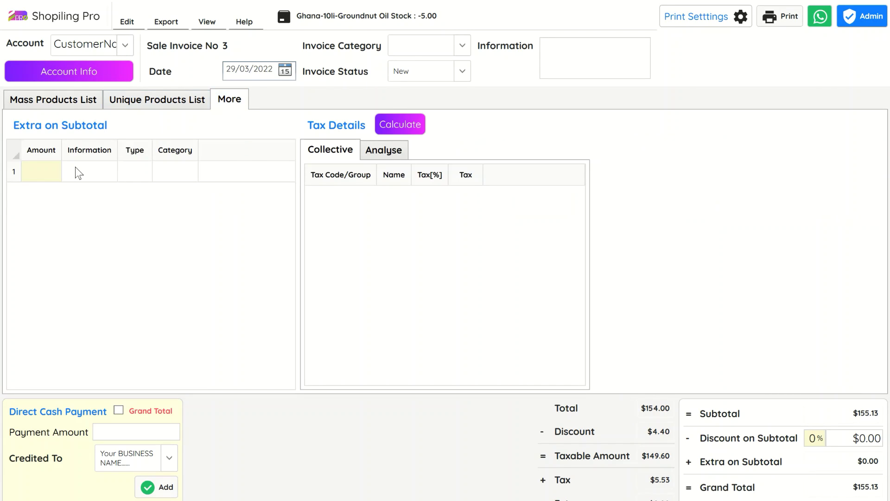
{"action": "left_click", "coordinate": [46, 172]}
{"action": "type", "text": "40"}
{"action": "key", "text": "Tab"}
{"action": "type", "text": "Delivery"}
{"action": "key", "text": "Return"}
{"action": "left_click", "coordinate": [49, 193]}
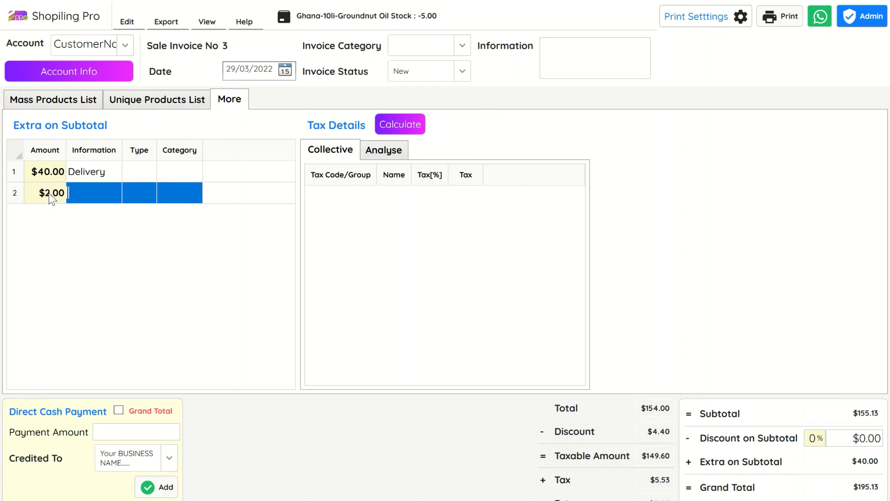
{"action": "type", "text": "Packing"}
{"action": "key", "text": "Return"}
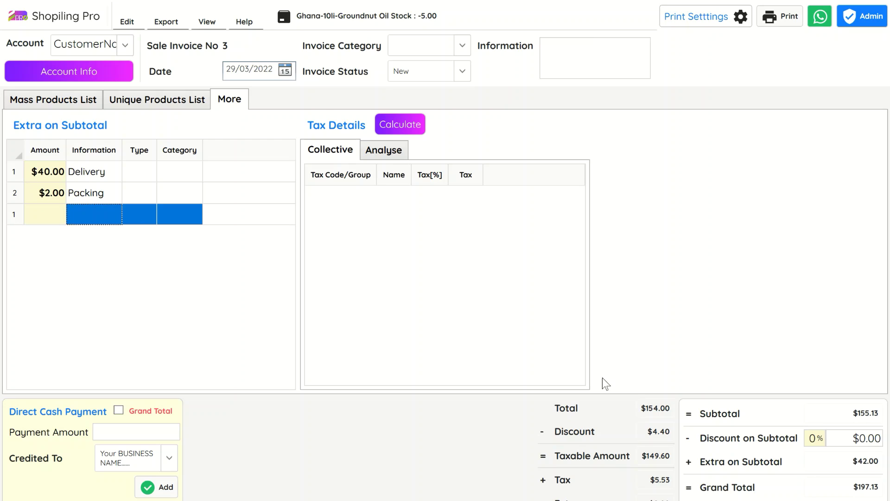
{"action": "left_click", "coordinate": [822, 439]}
Step: Apply a 2% subtotal discount and write the invoice note 'Diwali Discount 2% on all....'
{"action": "type", "text": "2"}
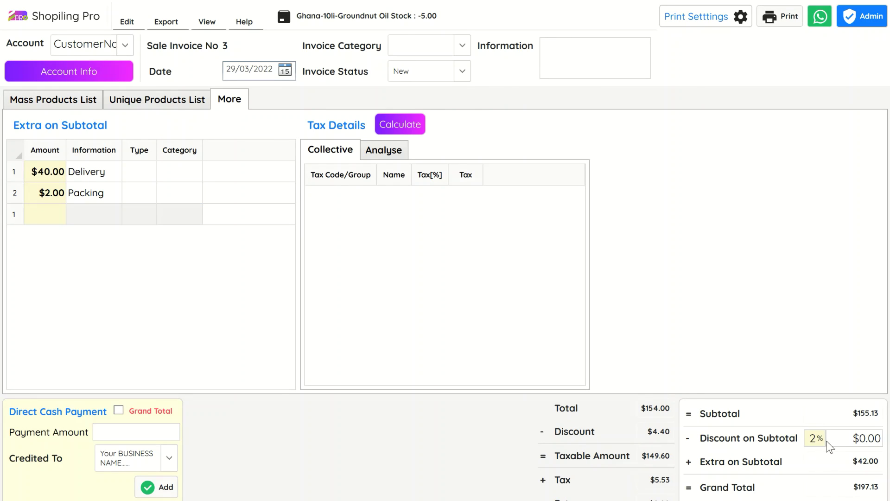
{"action": "left_click", "coordinate": [561, 54]}
{"action": "type", "text": "Diwali "}
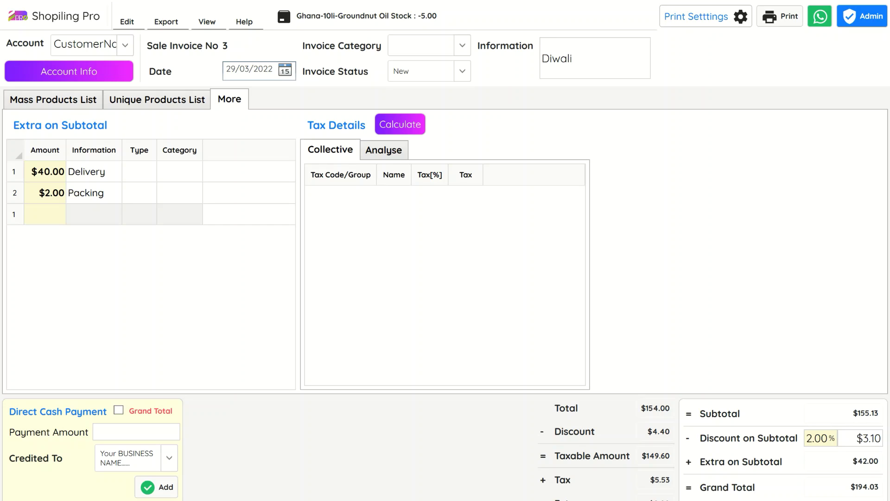
{"action": "type", "text": "Discount 2% on all....."}
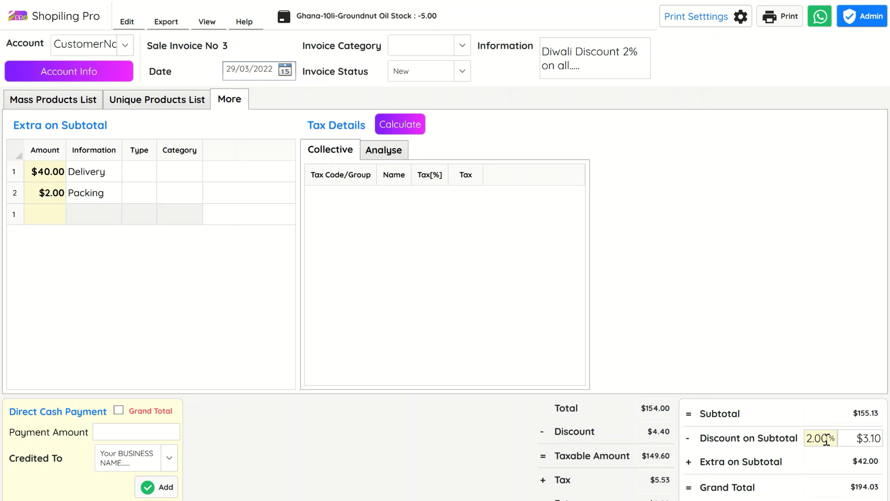
Step: Record a cash payment for the full $194.03 grand total and show its receipt
{"action": "left_click", "coordinate": [144, 409]}
{"action": "left_click", "coordinate": [150, 485]}
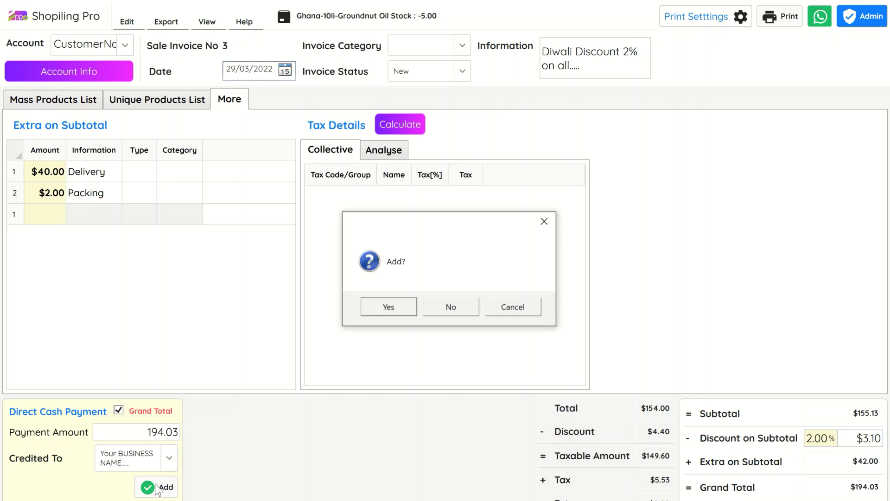
{"action": "left_click", "coordinate": [388, 307]}
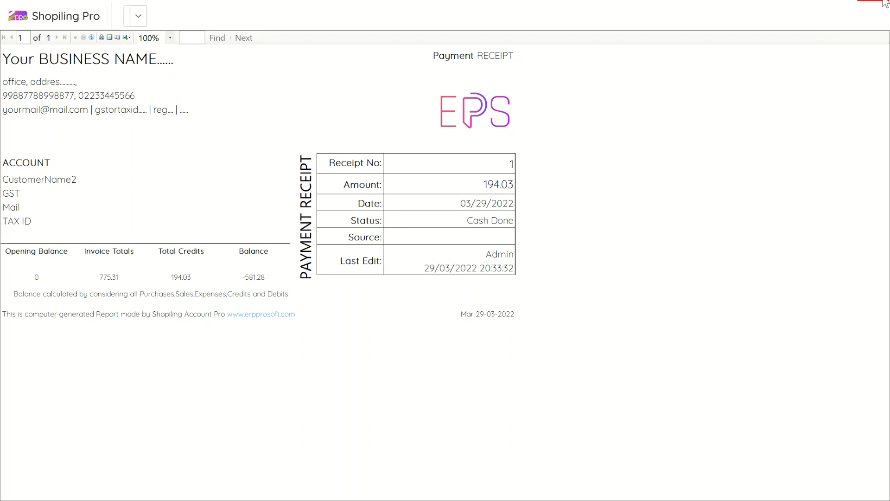
Step: Close the receipt and look through the invoice preview with both oil lines and the 194.03 total
{"action": "left_click", "coordinate": [876, 4]}
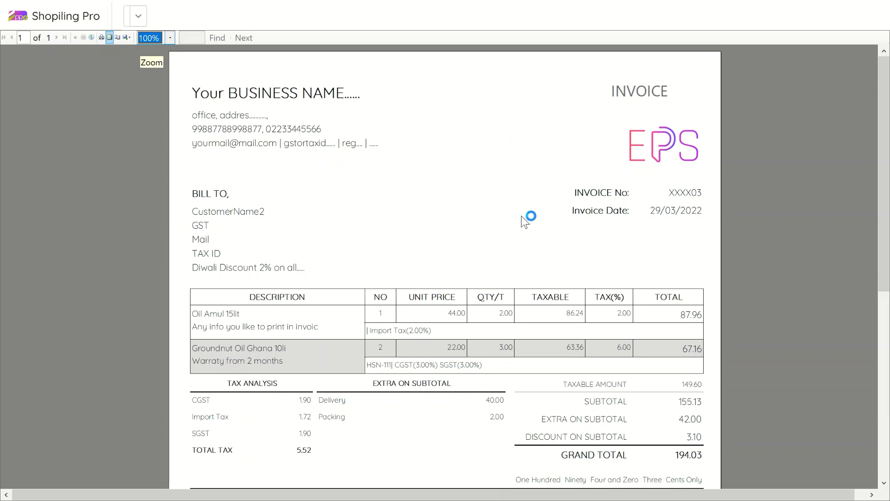
{"action": "scroll", "coordinate": [444, 200], "scroll_direction": "down", "scroll_amount": 3}
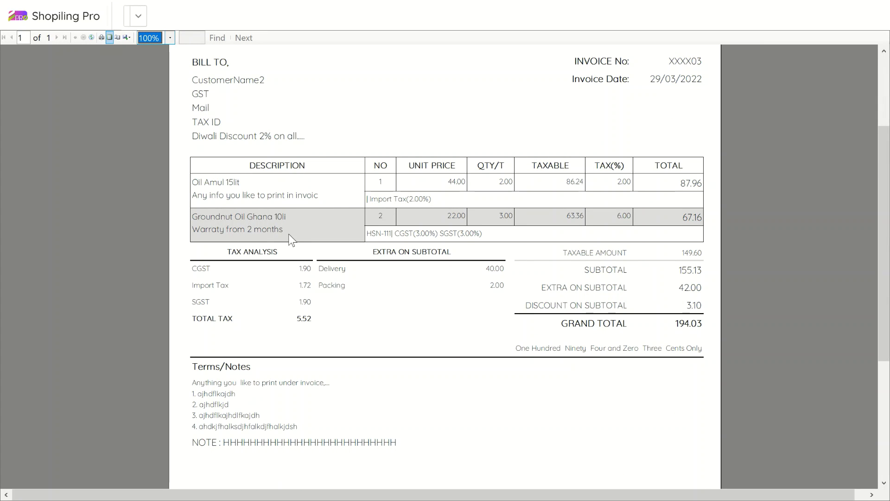
{"action": "scroll", "coordinate": [292, 240], "scroll_direction": "up", "scroll_amount": 3}
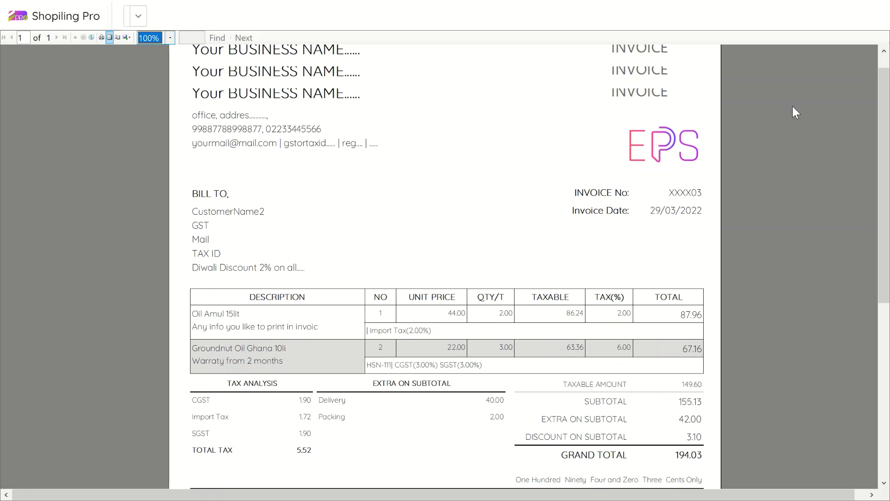
Step: Enable Print QRCode on Reports in the print settings
{"action": "left_click", "coordinate": [876, 7]}
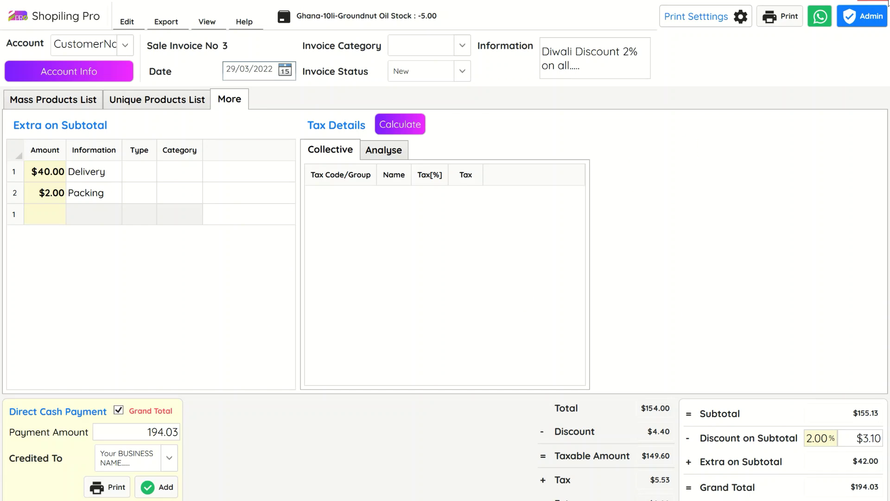
{"action": "left_click", "coordinate": [705, 18]}
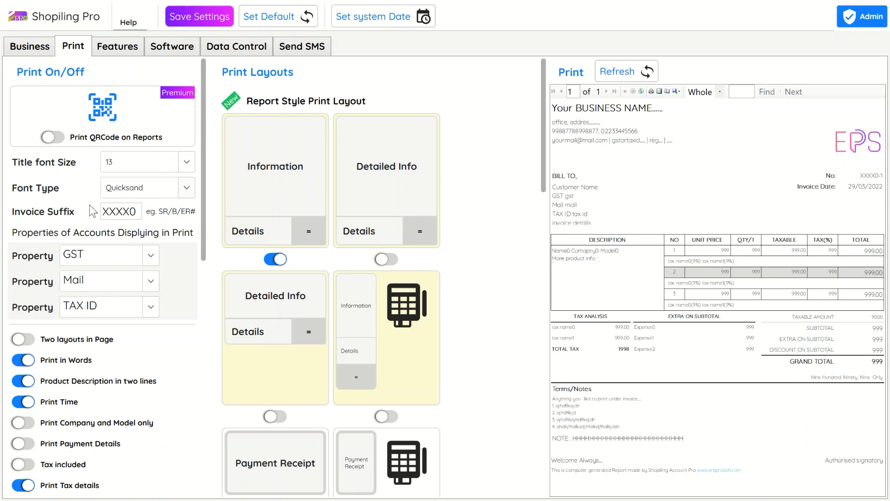
{"action": "left_click", "coordinate": [54, 137]}
{"action": "scroll", "coordinate": [546, 209], "scroll_direction": "down", "scroll_amount": 3}
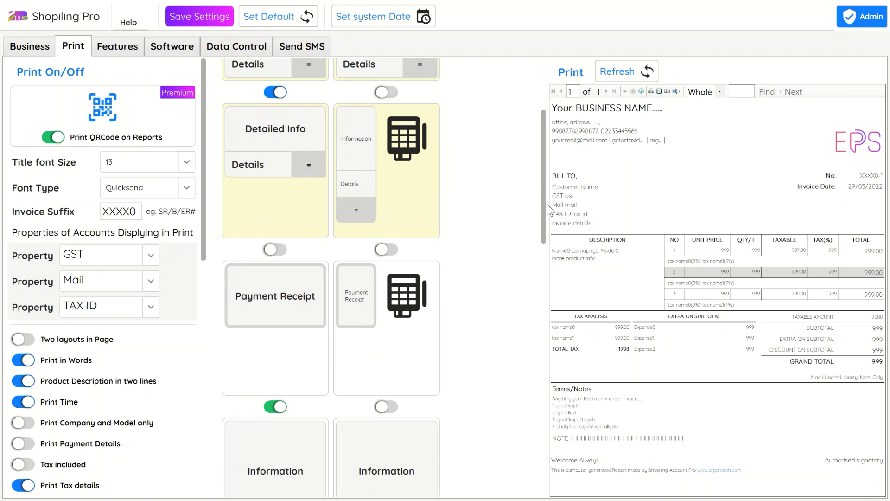
Step: Compare the invoice layouts, choose Information Style 1, and save the print settings
{"action": "left_click", "coordinate": [387, 250]}
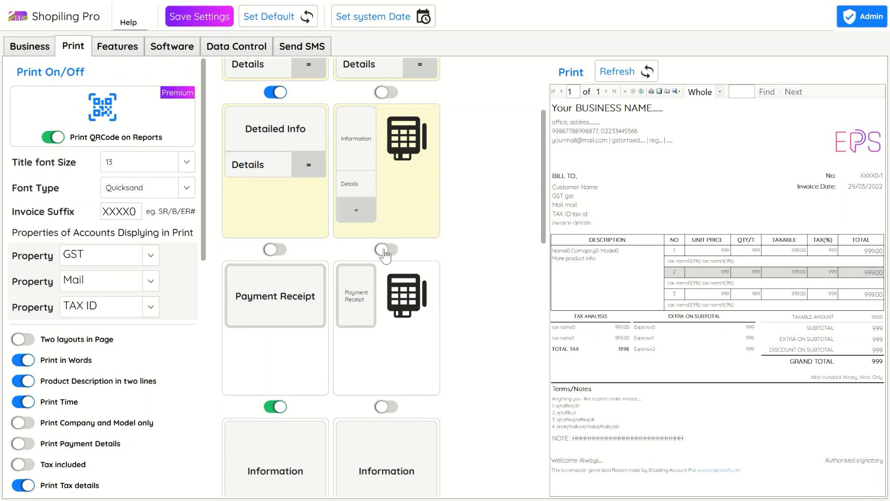
{"action": "left_click", "coordinate": [276, 250]}
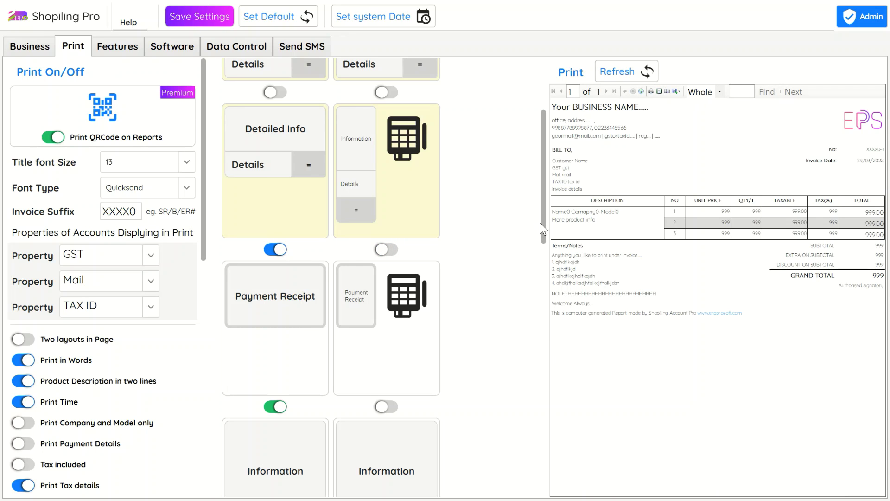
{"action": "scroll", "coordinate": [543, 230], "scroll_direction": "down", "scroll_amount": 3}
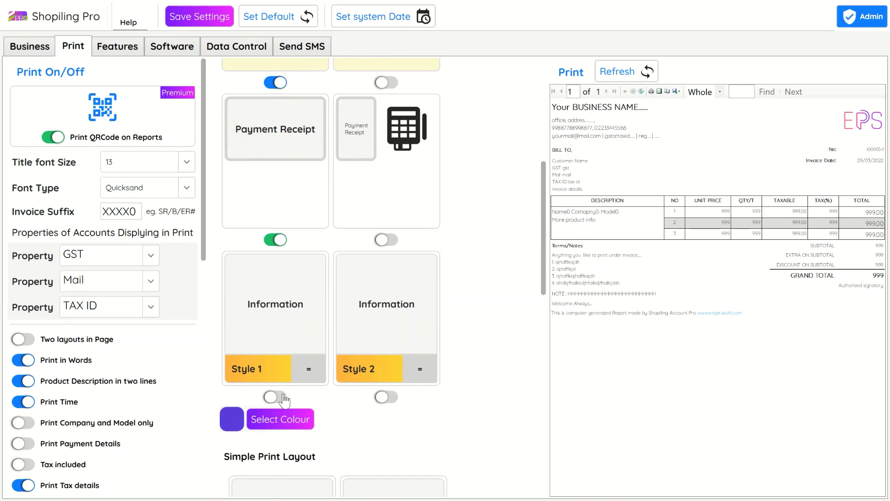
{"action": "left_click", "coordinate": [276, 397]}
{"action": "left_click", "coordinate": [613, 70]}
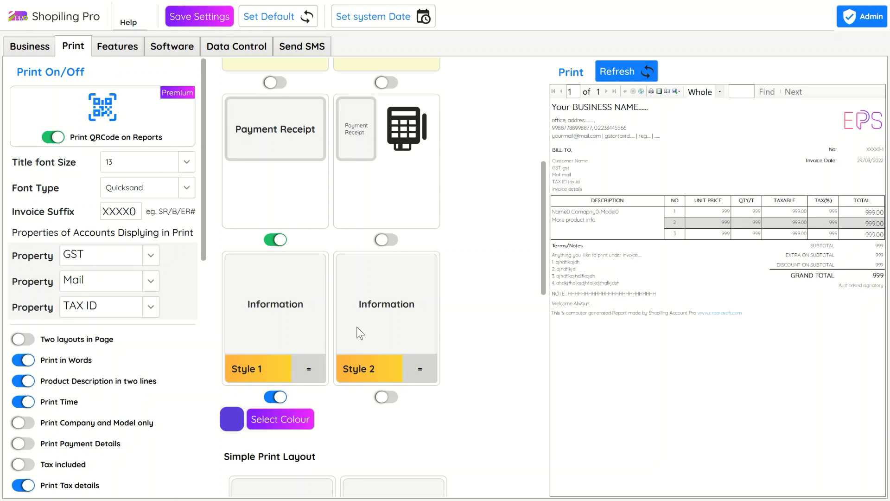
{"action": "left_click", "coordinate": [386, 396]}
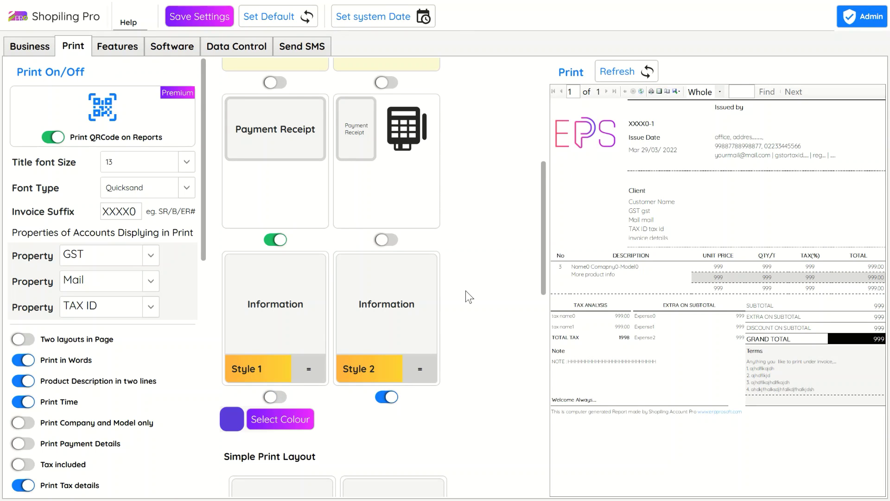
{"action": "left_click", "coordinate": [276, 397]}
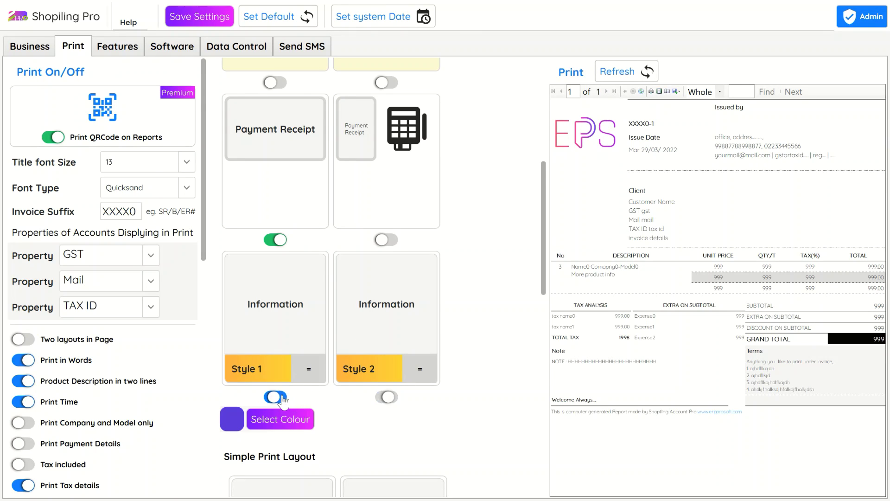
{"action": "left_click", "coordinate": [202, 21]}
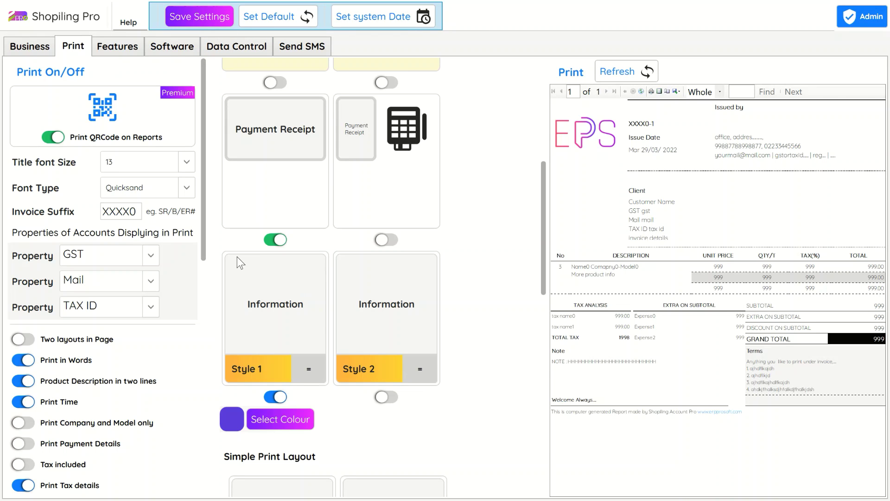
Step: Close the print settings, add the customer's contact number to their account, and confirm the update
{"action": "left_click", "coordinate": [873, 4]}
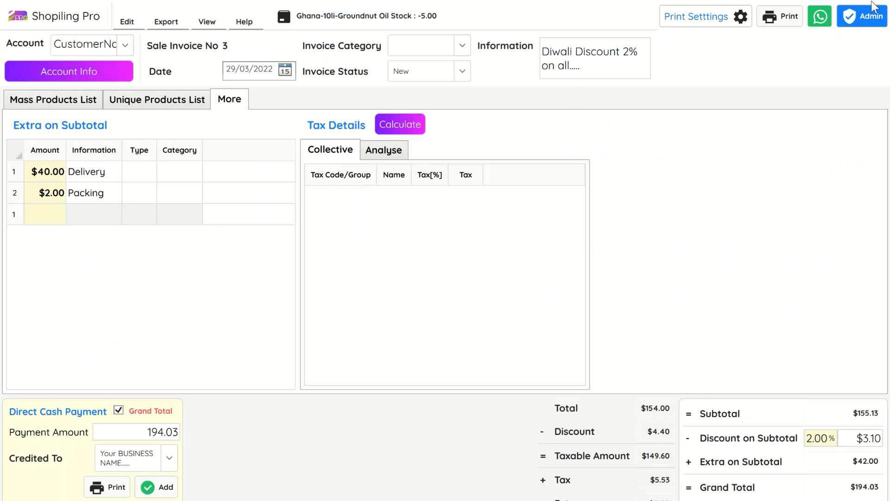
{"action": "left_click", "coordinate": [87, 73]}
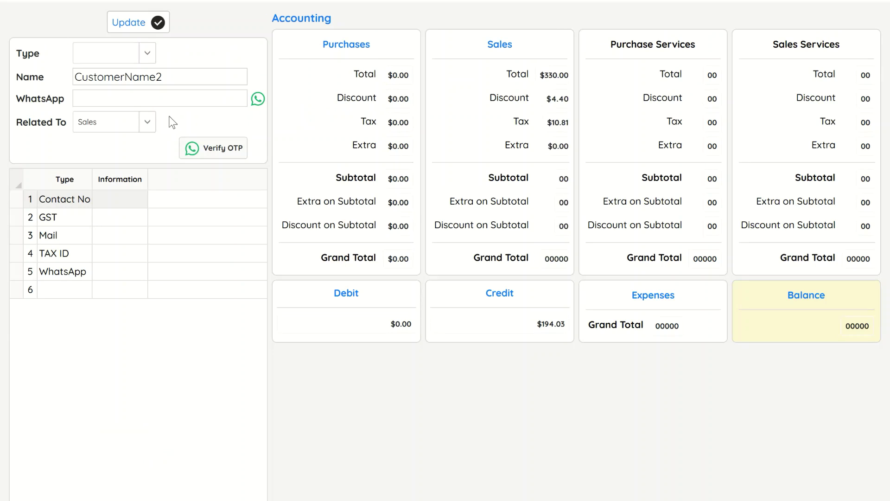
{"action": "left_click", "coordinate": [122, 200]}
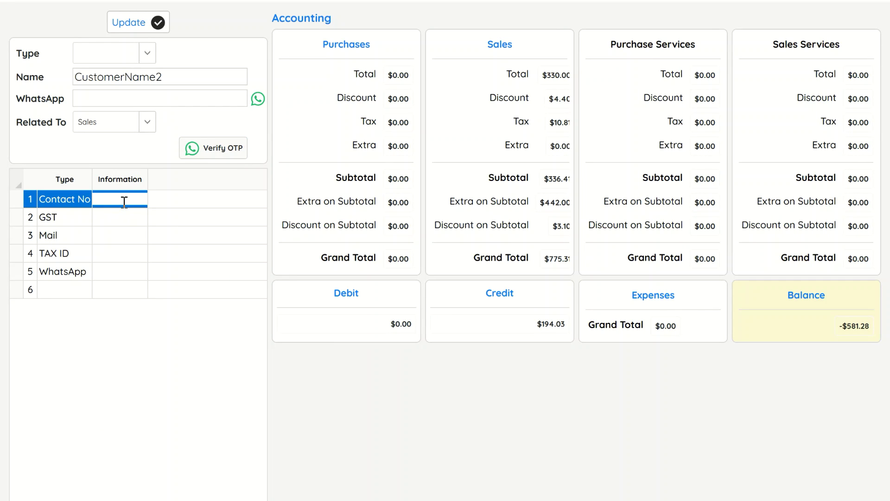
{"action": "type", "text": "99999999"}
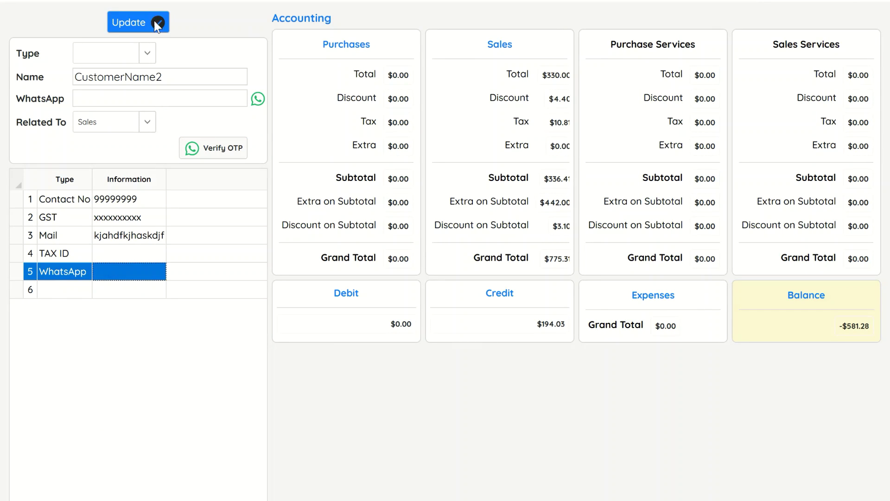
{"action": "left_click", "coordinate": [154, 23]}
{"action": "left_click", "coordinate": [395, 309]}
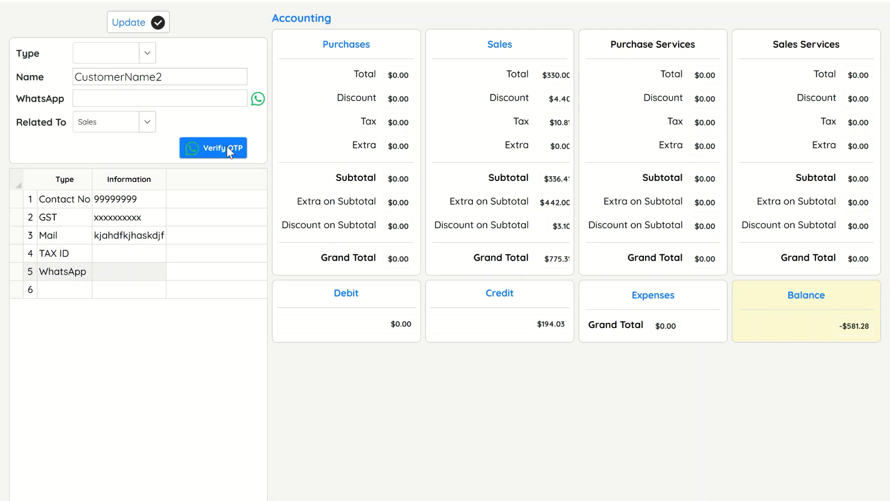
{"action": "left_click", "coordinate": [868, 0]}
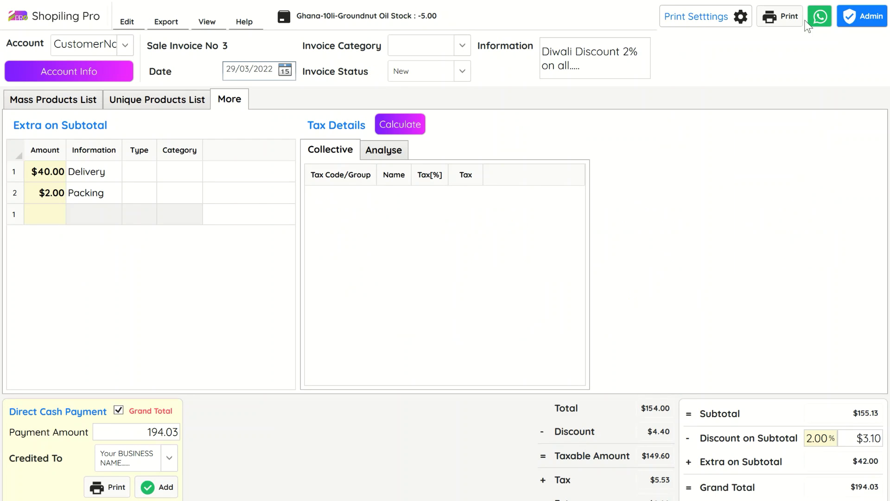
{"action": "left_click", "coordinate": [777, 15]}
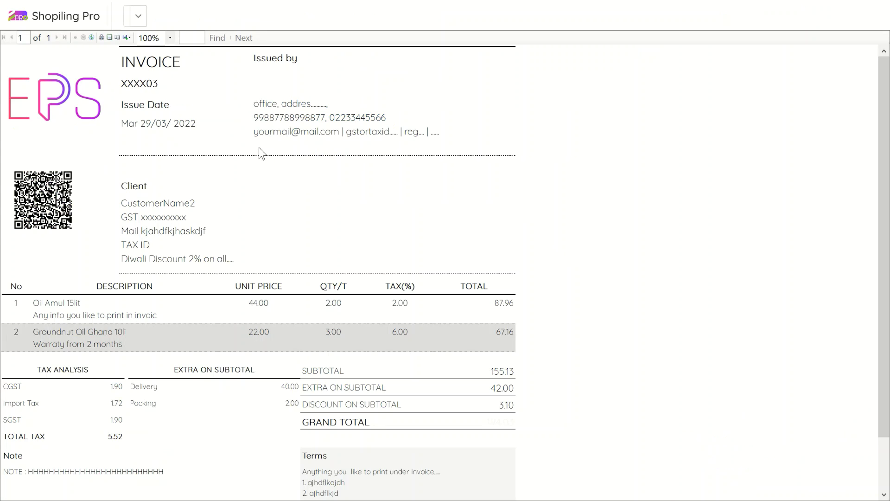
{"action": "scroll", "coordinate": [253, 153], "scroll_direction": "down", "scroll_amount": 1}
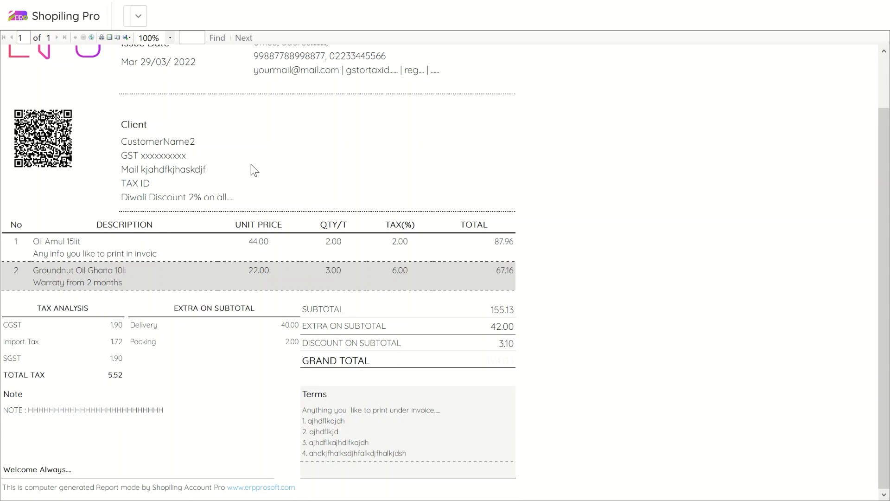
{"action": "scroll", "coordinate": [252, 168], "scroll_direction": "up", "scroll_amount": 1}
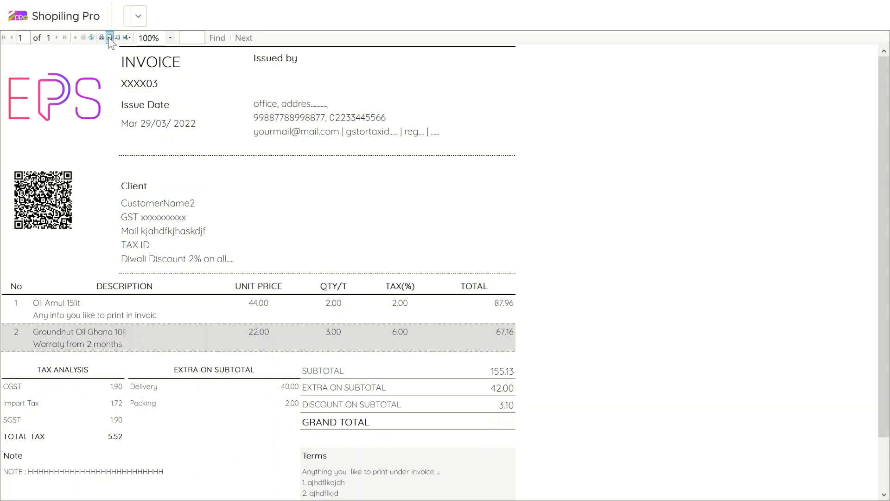
{"action": "left_click", "coordinate": [109, 37]}
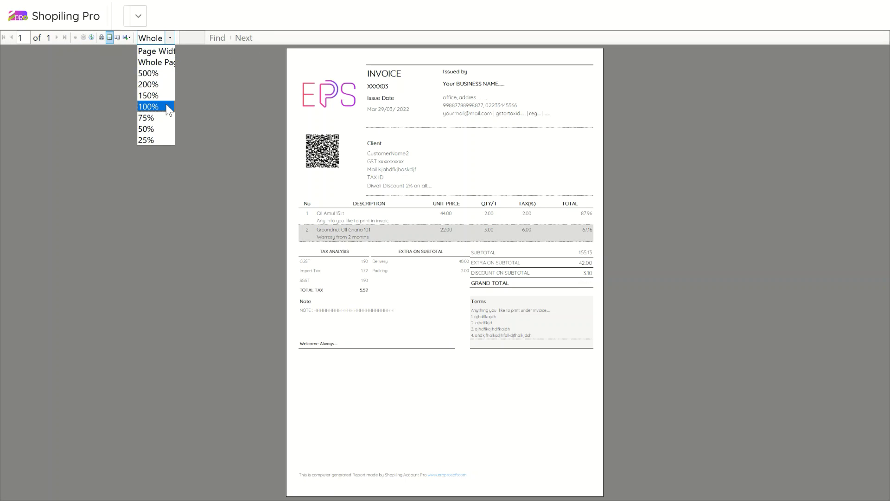
{"action": "left_click", "coordinate": [167, 107]}
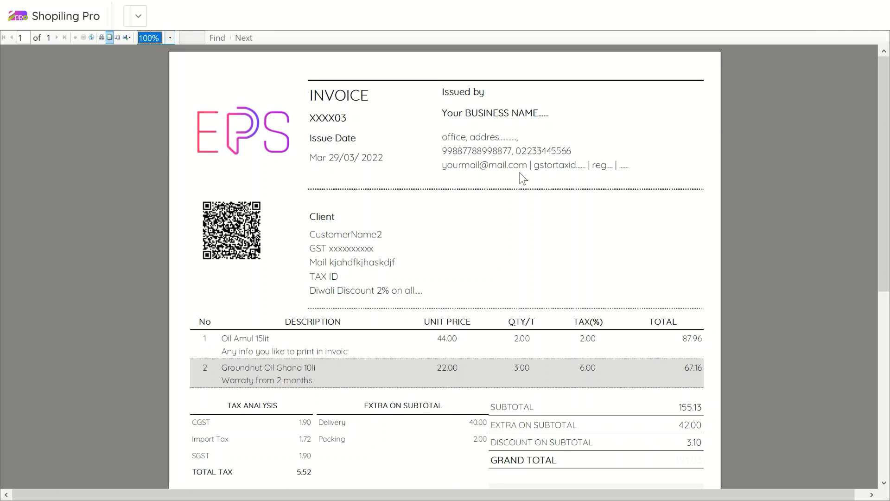
{"action": "scroll", "coordinate": [519, 176], "scroll_direction": "down", "scroll_amount": 4}
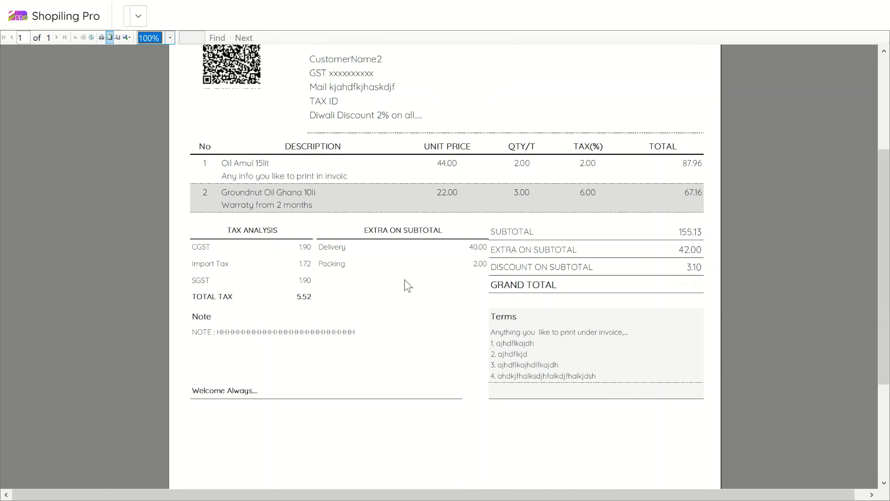
{"action": "scroll", "coordinate": [816, 176], "scroll_direction": "up", "scroll_amount": 4}
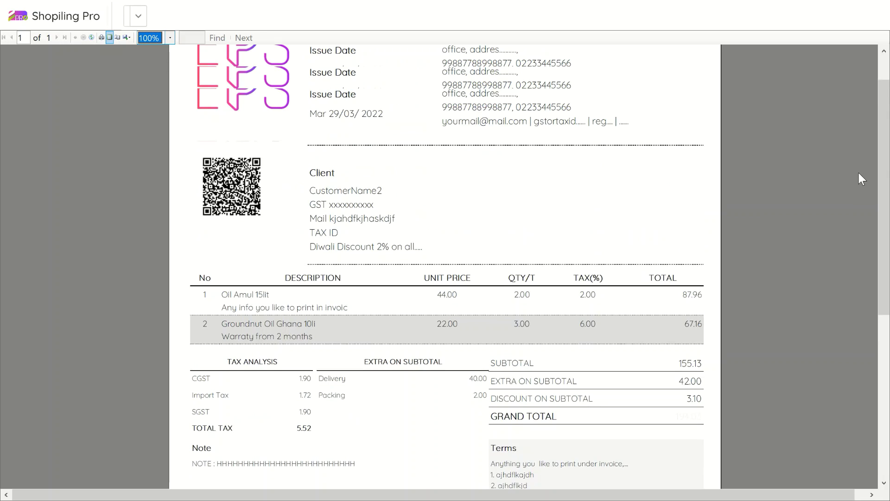
{"action": "key", "text": "Escape"}
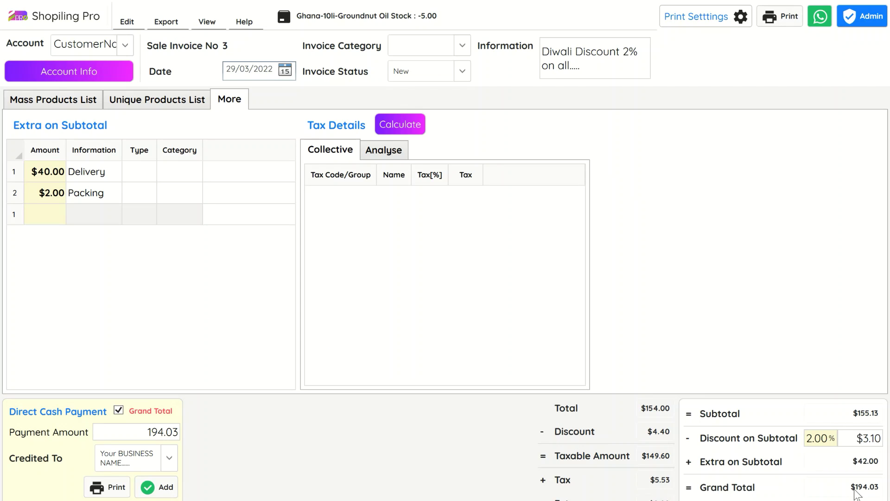